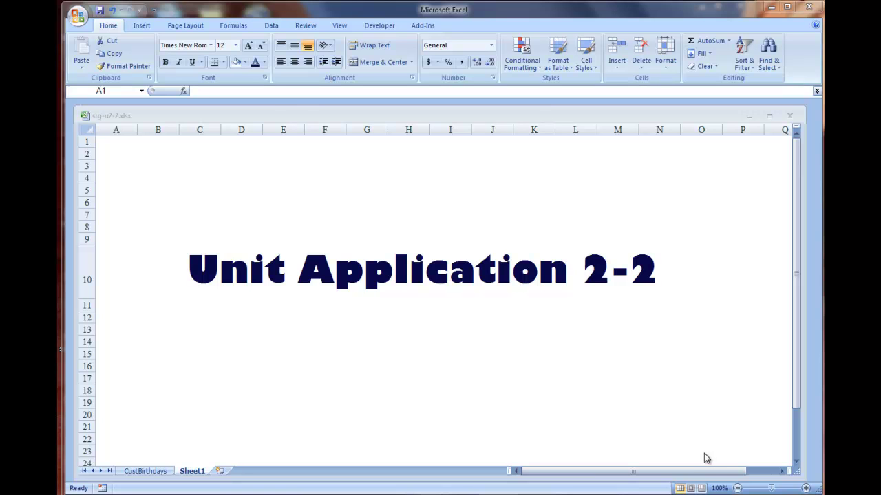
# Step: Bring the Excel window with the customer birthday workbook into focus
pyautogui.click(159, 474)
# Step: On the CustBirthdays sheet, insert an empty IF function into cell E4
pyautogui.click(159, 473)
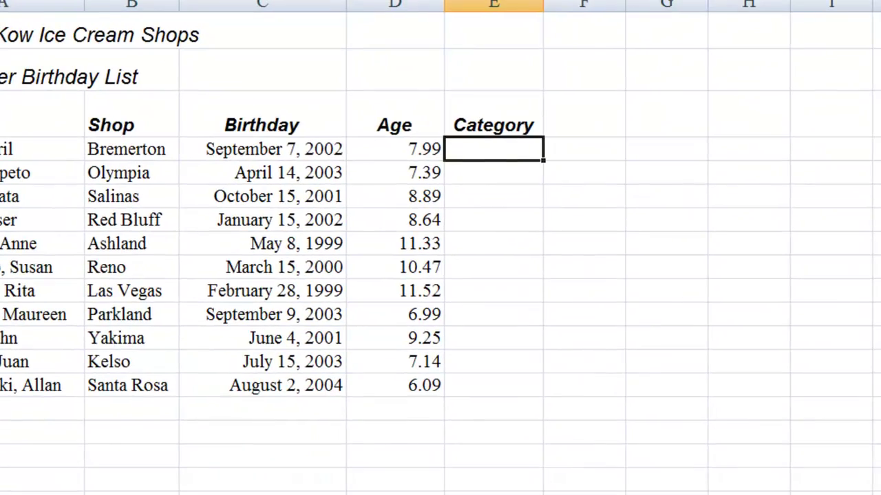
pyautogui.click(168, 106)
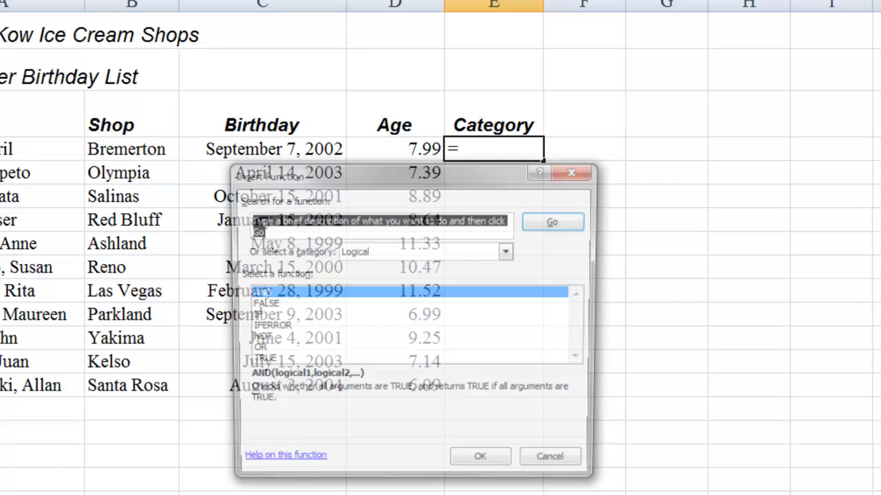
pyautogui.click(271, 315)
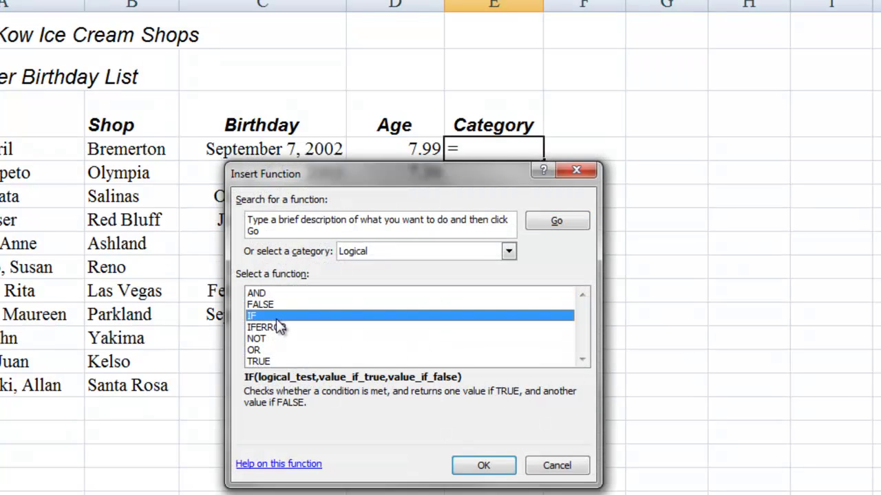
pyautogui.click(481, 470)
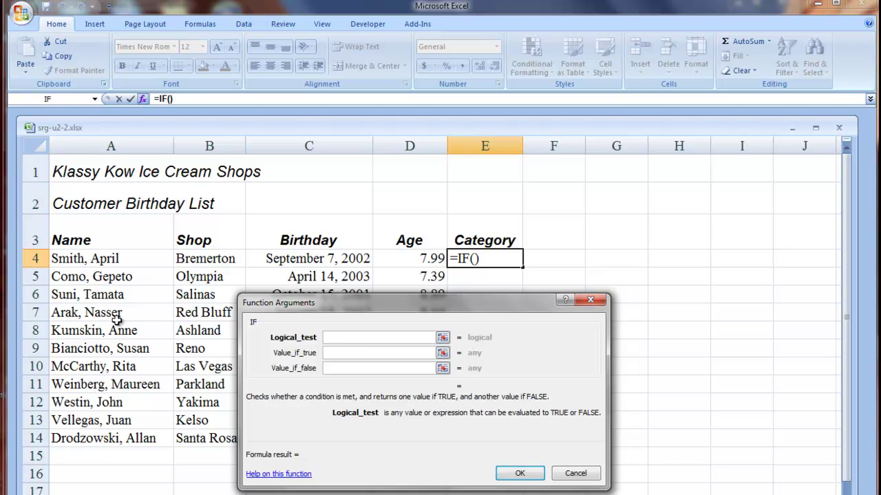
# Step: Nest an AND test in the IF checking D4>=5 and D4<=10
pyautogui.click(101, 101)
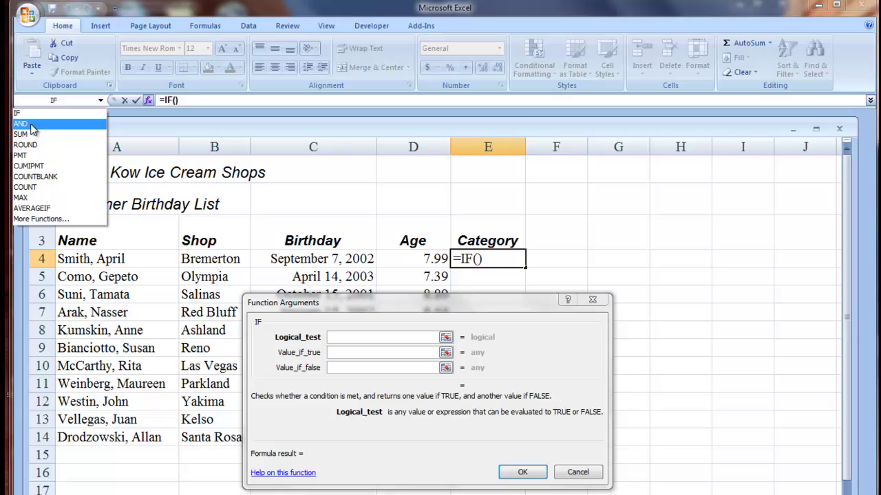
pyautogui.click(34, 126)
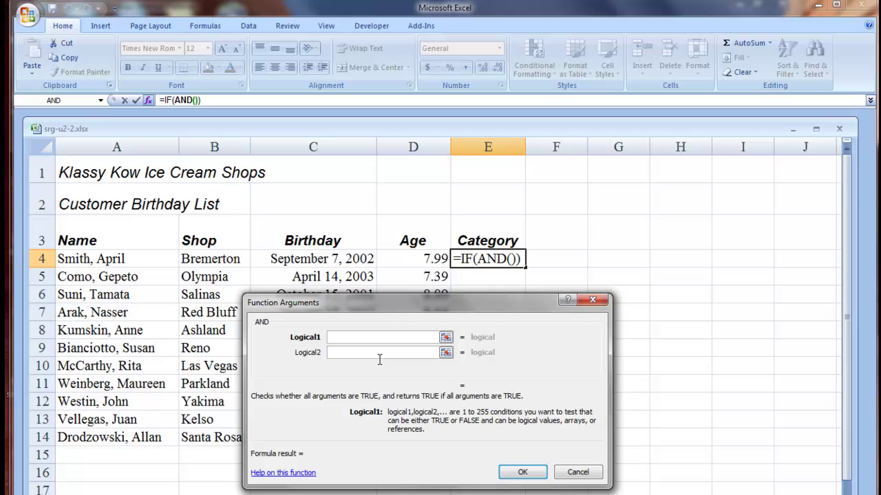
pyautogui.click(435, 260)
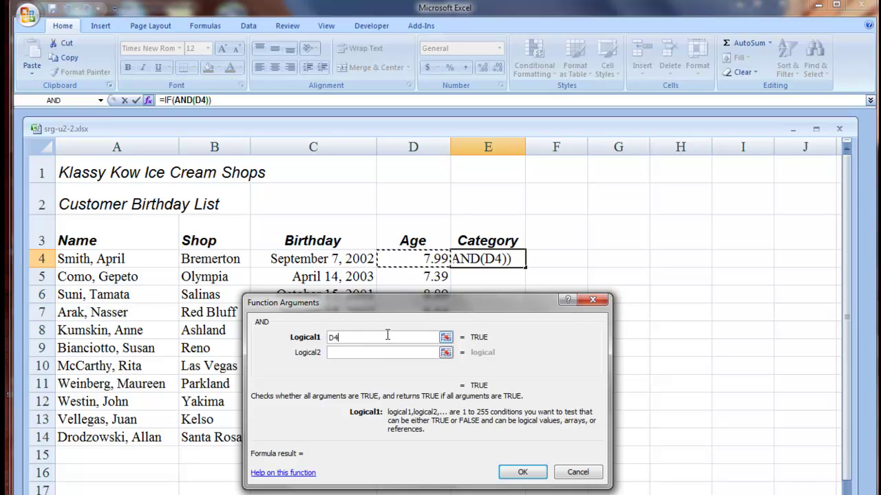
pyautogui.write('>')
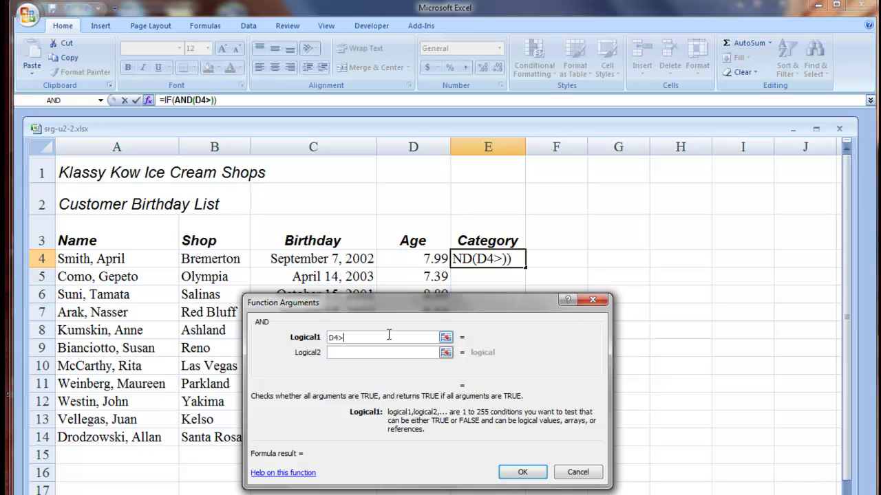
pyautogui.write('=')
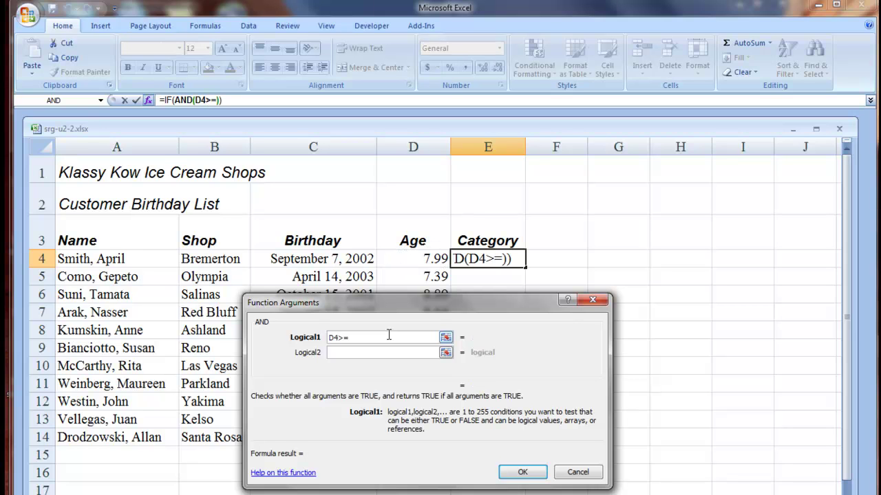
pyautogui.write('5')
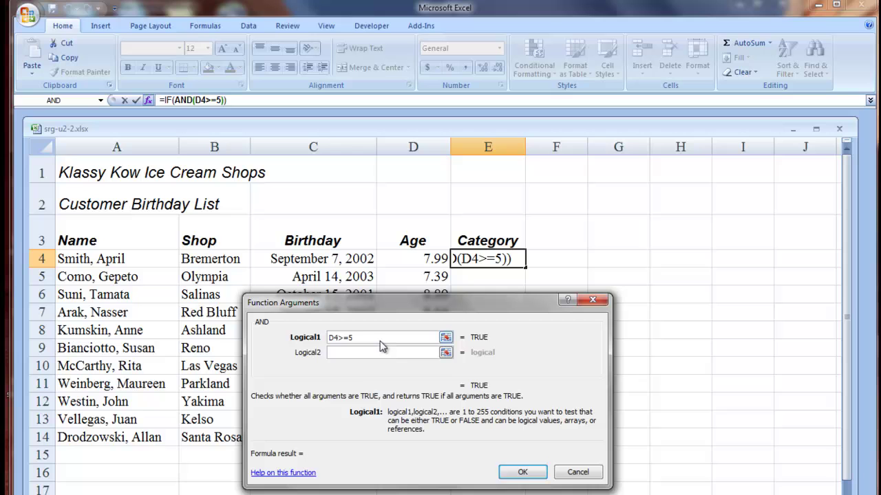
pyautogui.click(357, 352)
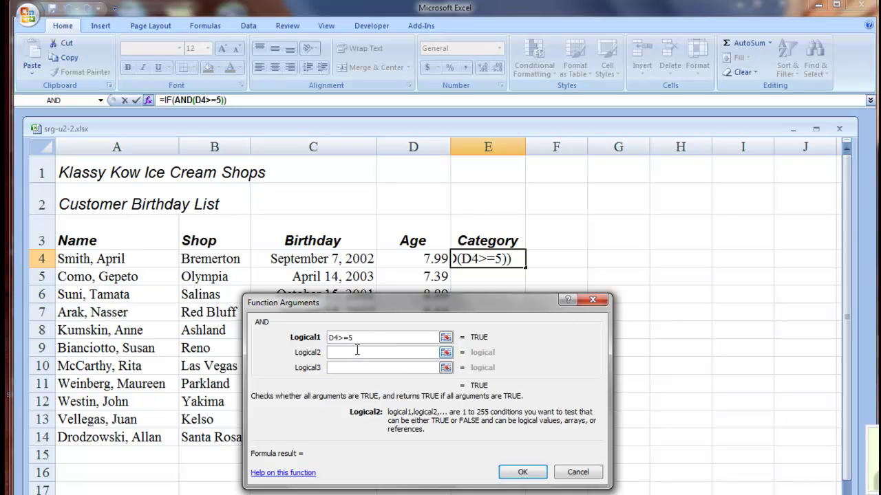
pyautogui.click(432, 254)
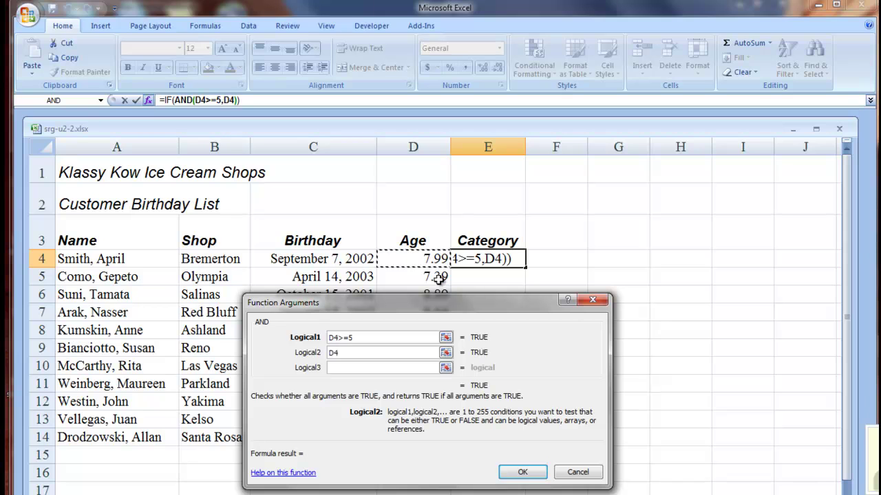
pyautogui.write('<')
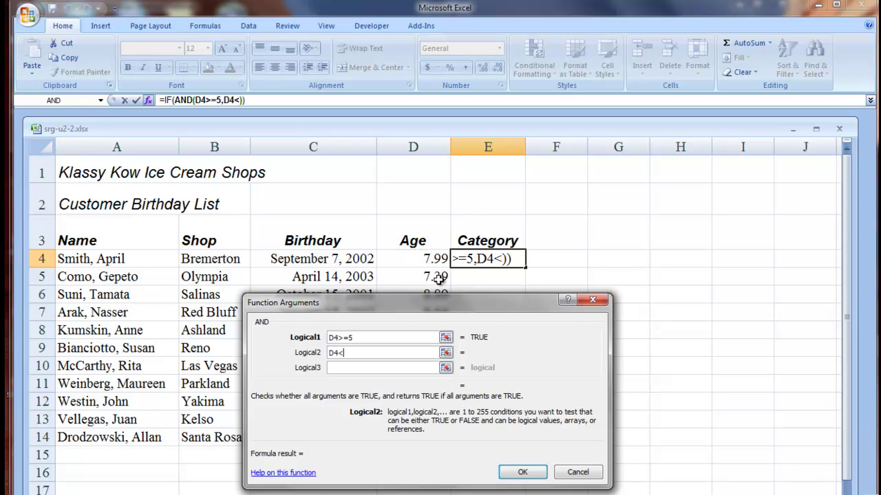
pyautogui.write('=')
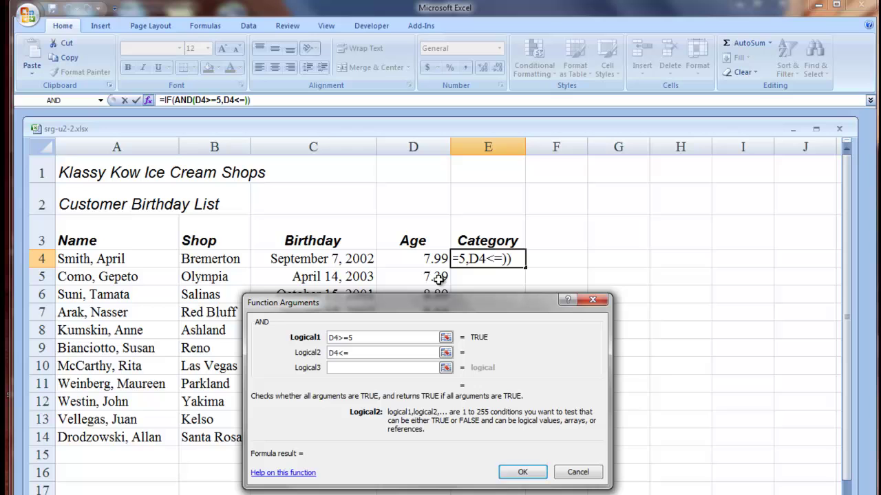
pyautogui.write('10')
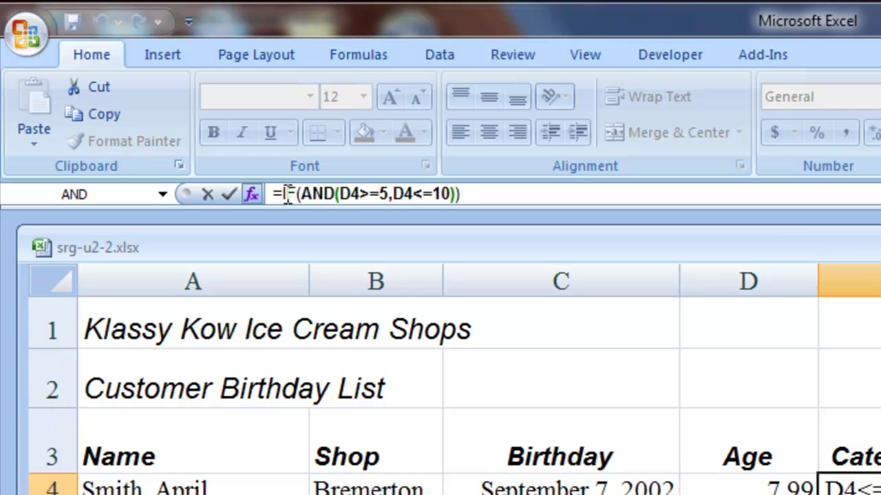
# Step: Return to the outer IF's arguments, where the AND test evaluates TRUE
pyautogui.click(287, 195)
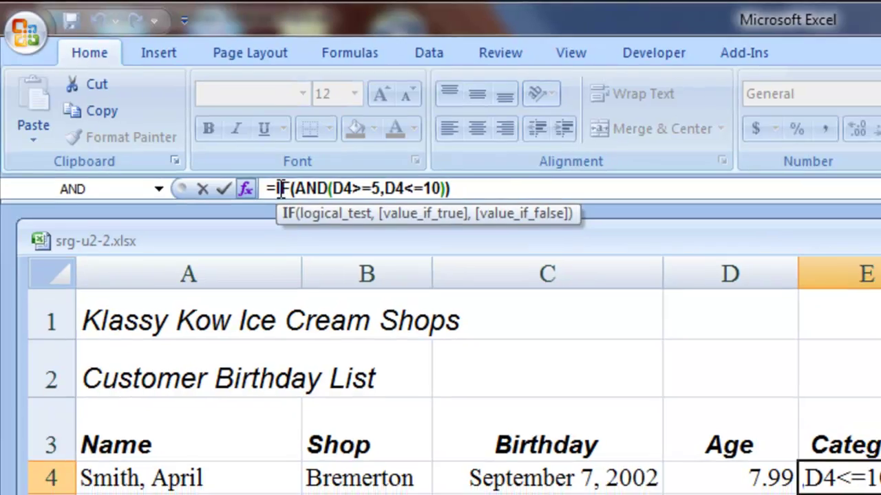
pyautogui.hotkey('shift', 'F3')
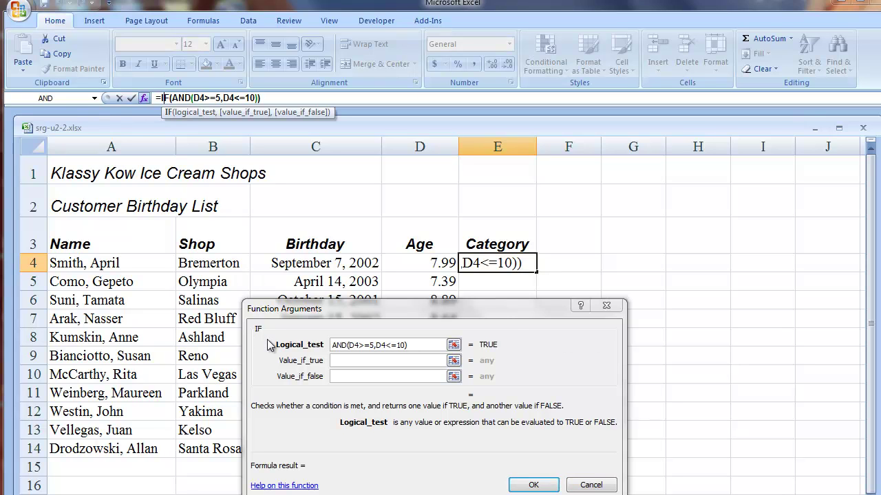
# Step: Set the IF's true result to "Between 5 and 10"
pyautogui.click(344, 363)
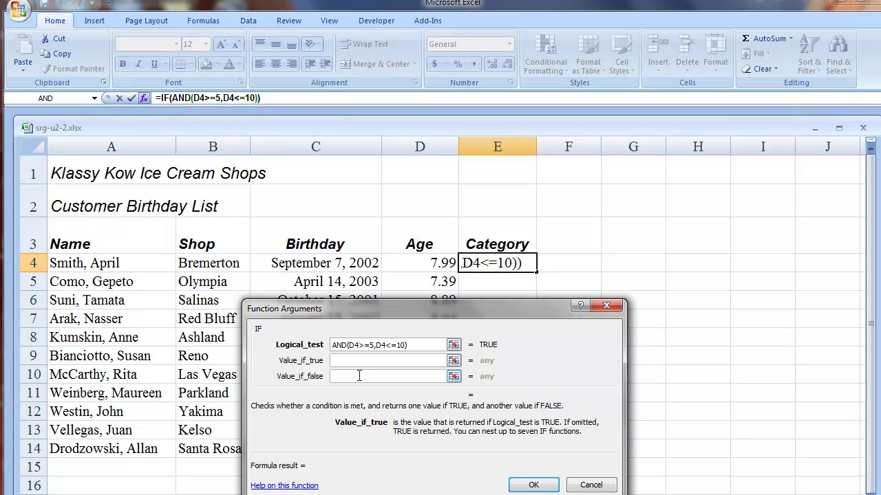
pyautogui.write('Betwee')
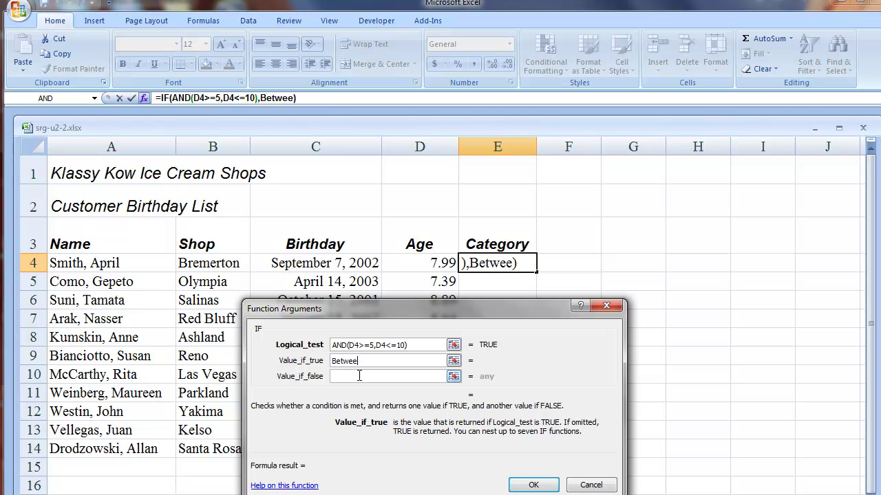
pyautogui.write('n 5 and 10')
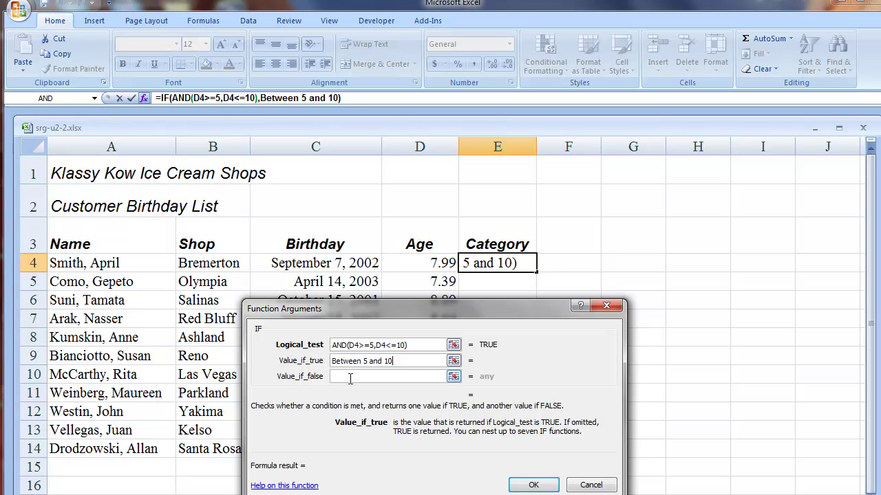
pyautogui.click(351, 376)
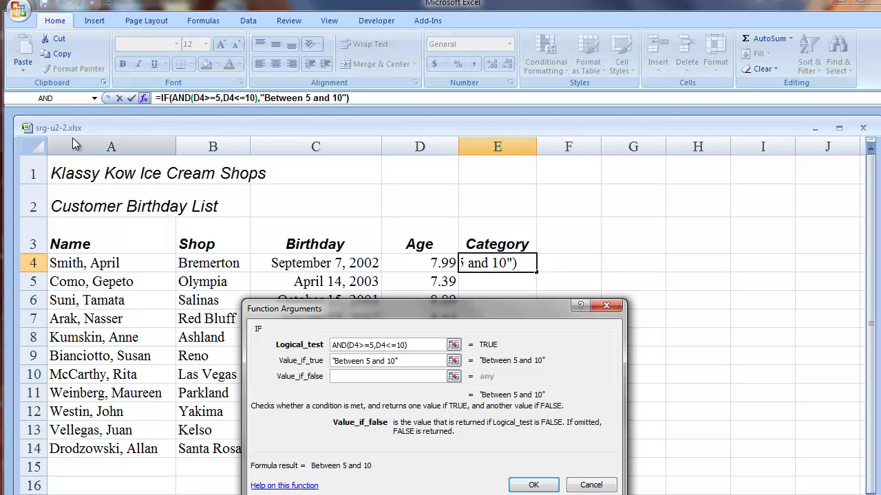
# Step: As the false result, nest a second IF testing AND(D4>=1, D4<5)
pyautogui.click(95, 98)
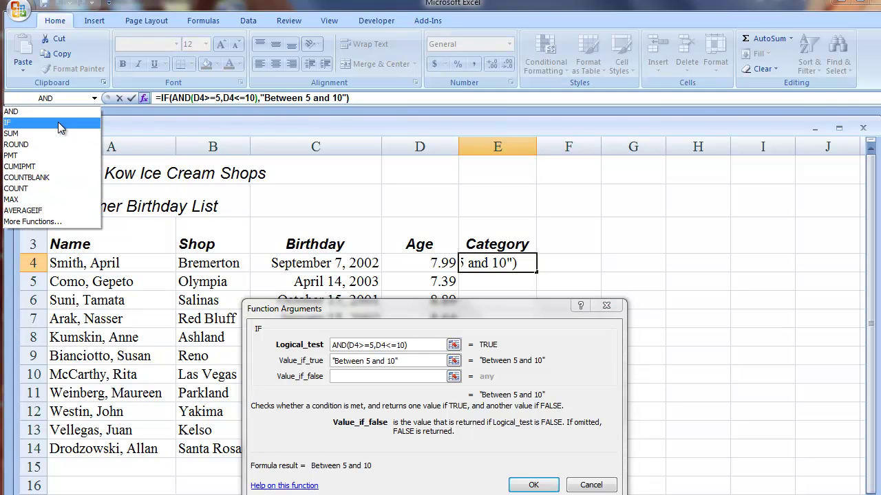
pyautogui.click(59, 123)
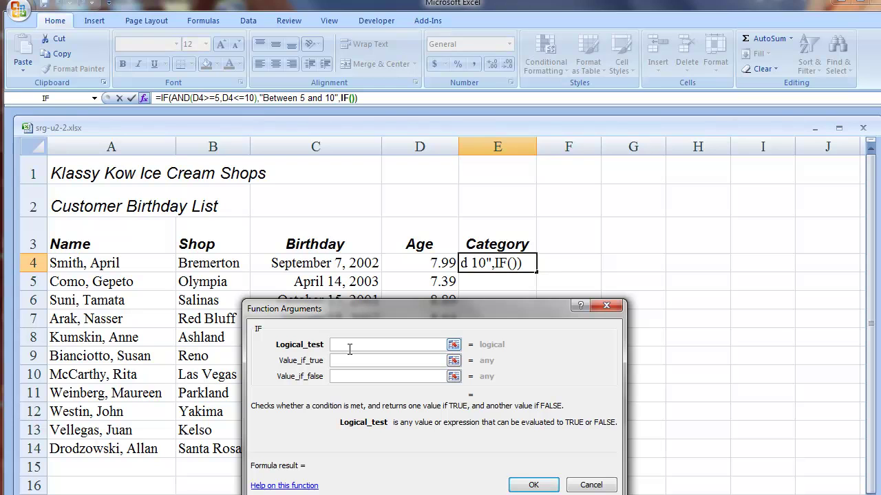
pyautogui.click(94, 99)
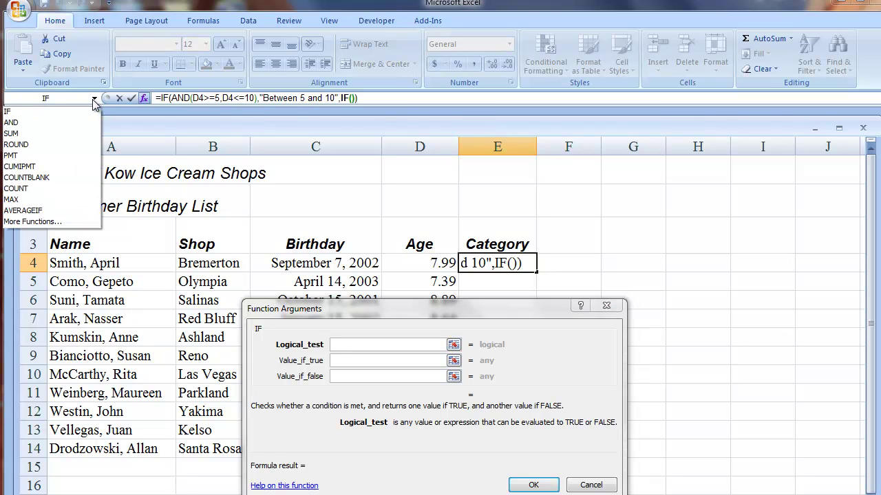
pyautogui.click(61, 125)
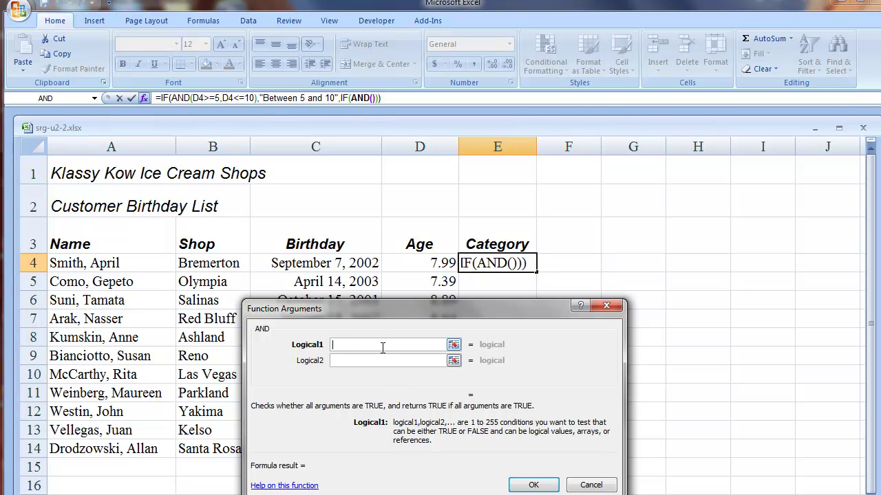
pyautogui.write('Dr')
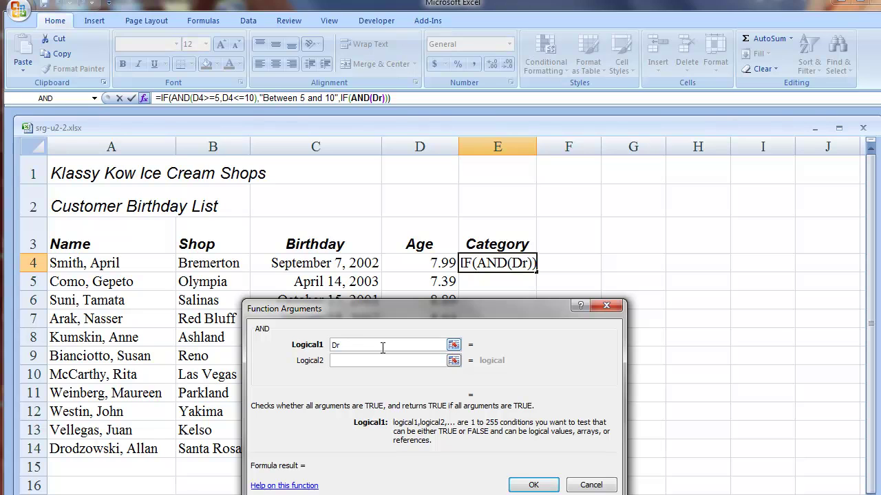
pyautogui.write('>=1')
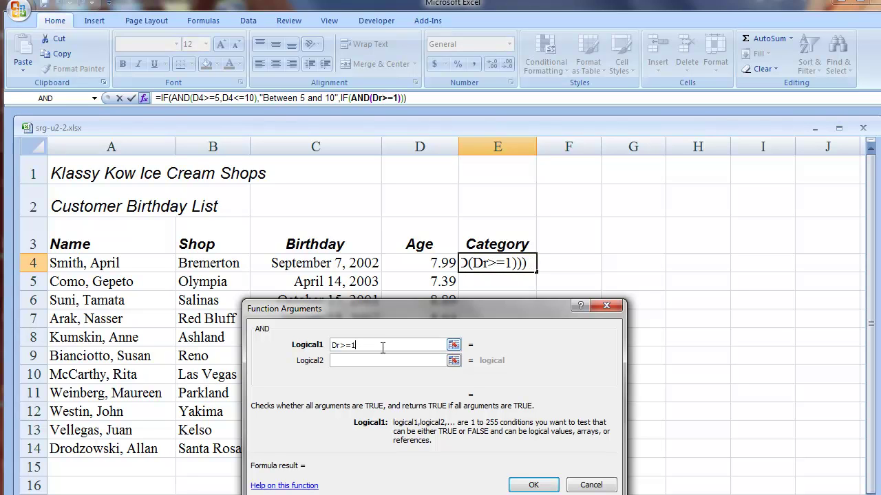
pyautogui.click(352, 359)
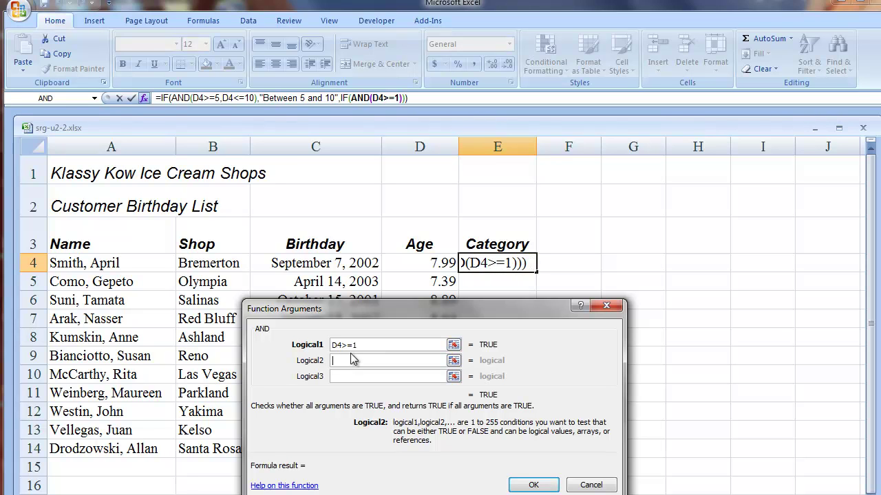
pyautogui.write('D4')
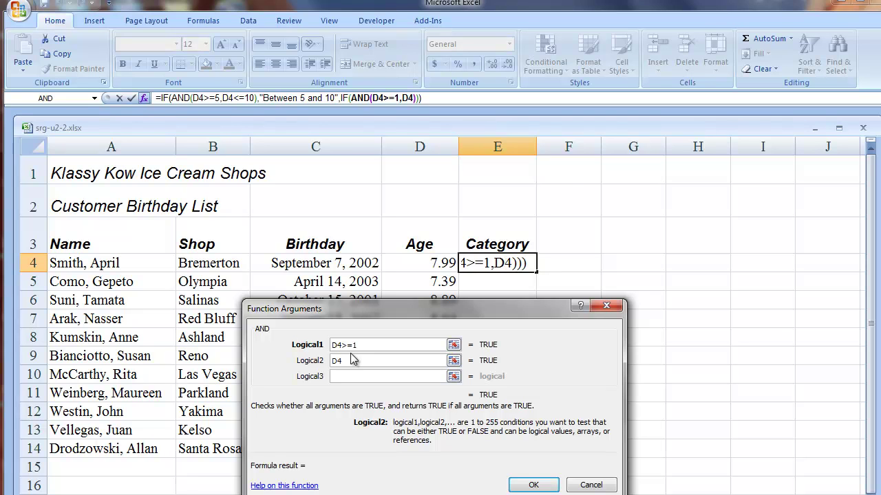
pyautogui.write('<5')
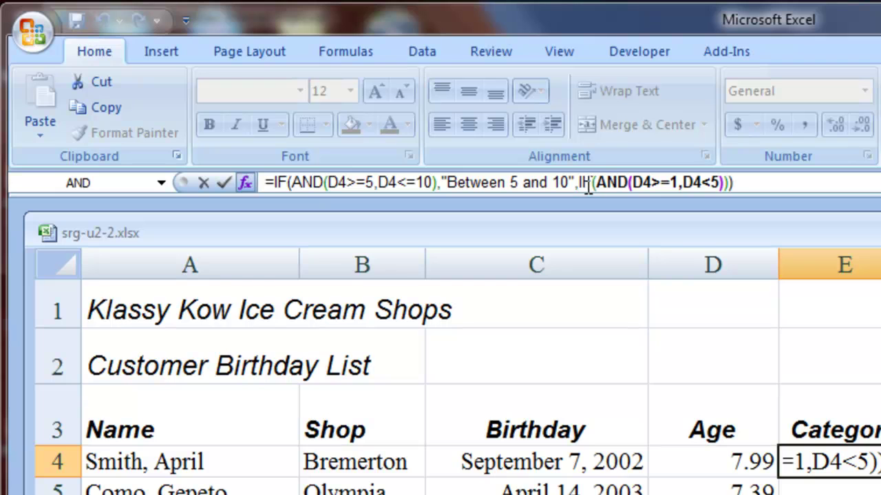
# Step: Make the nested IF return "Between 1 and 4" when true and "Over 10" otherwise
pyautogui.click(587, 184)
pyautogui.hotkey('shift', 'F3')
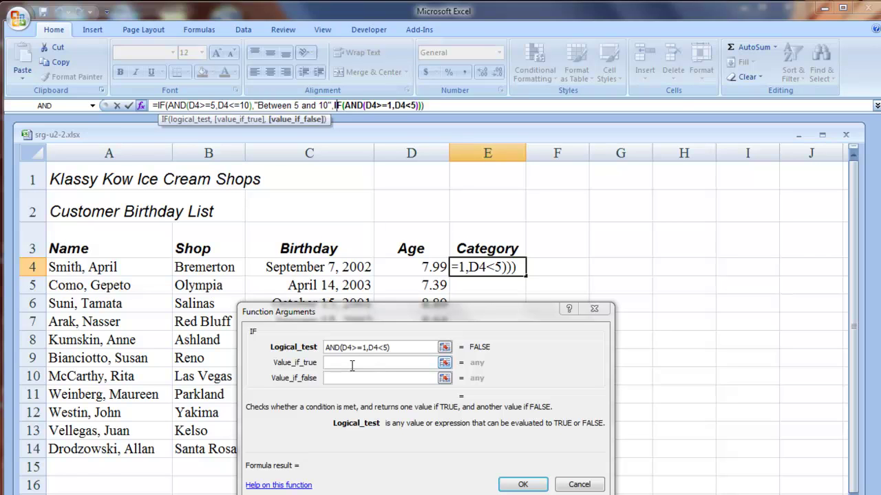
pyautogui.click(354, 365)
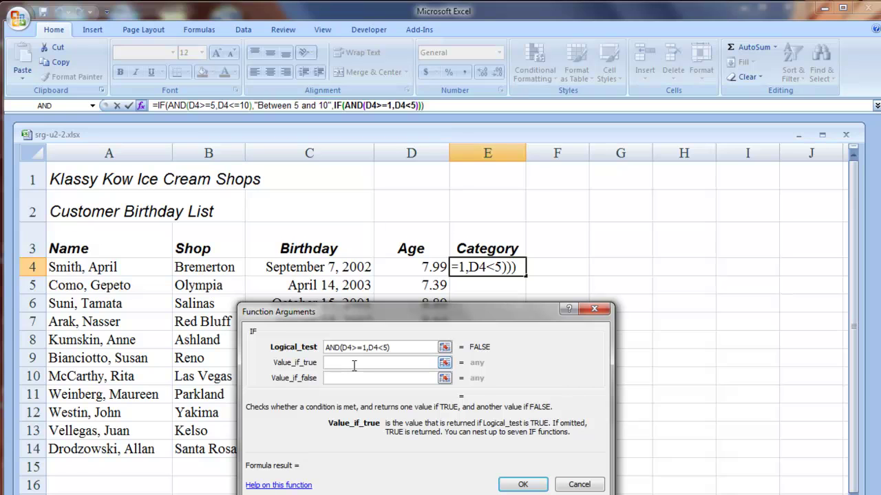
pyautogui.write('Between ')
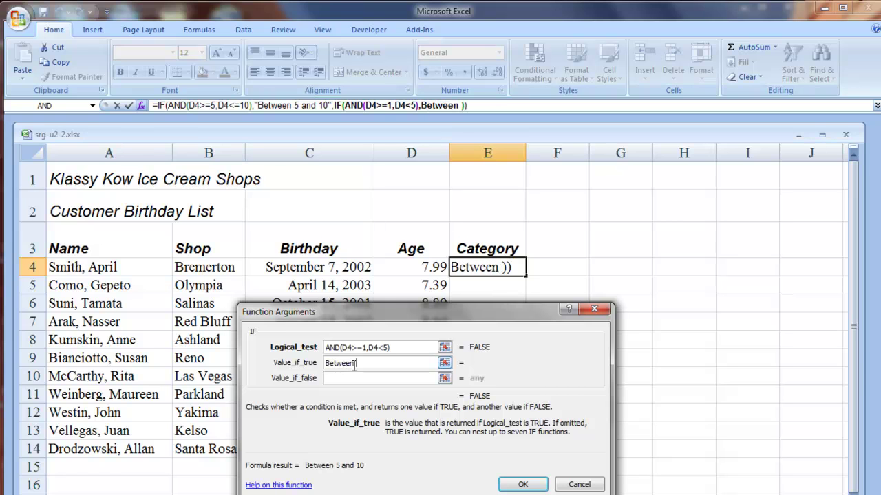
pyautogui.write('1 and 4')
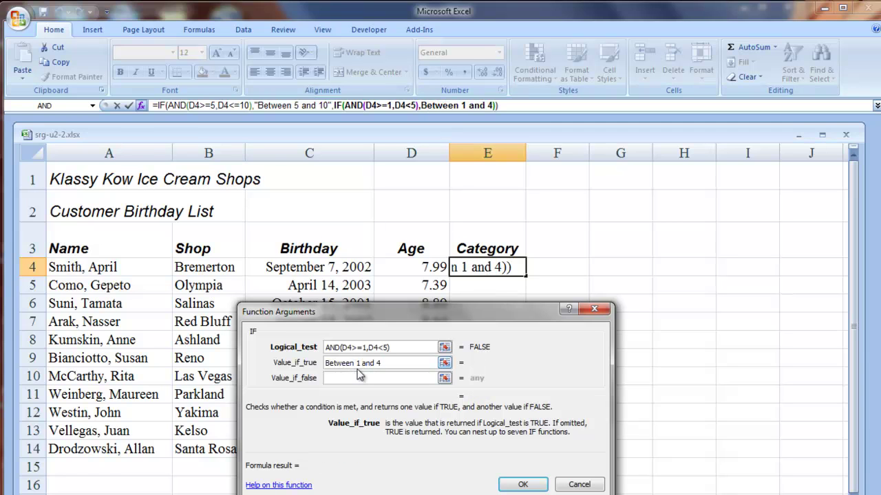
pyautogui.click(357, 379)
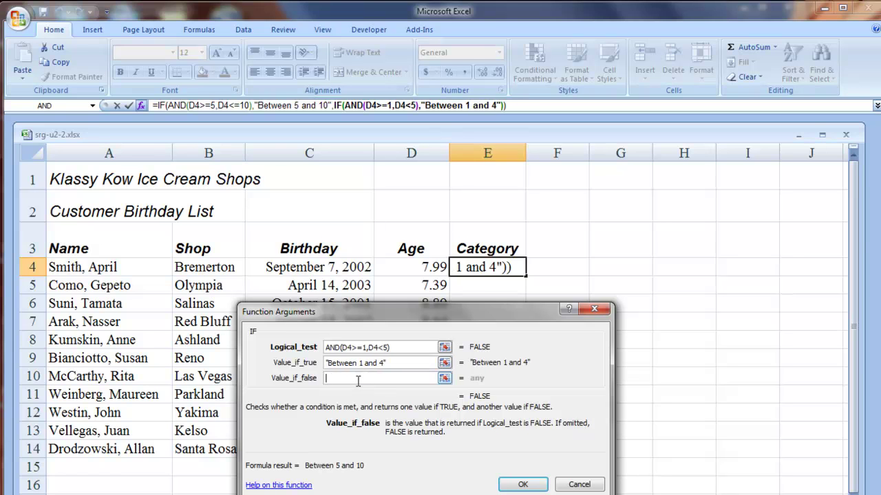
pyautogui.write('Over 10')
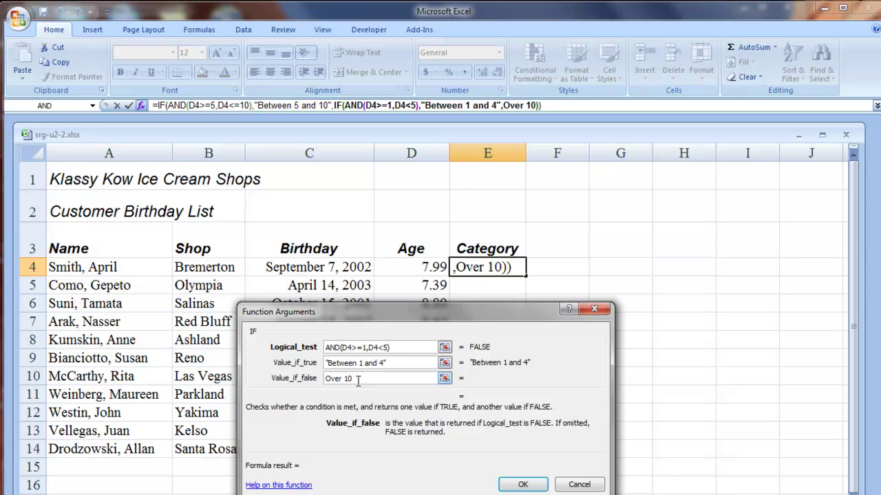
# Step: Commit the nested IF/AND formula in E4, which shows Between 5 and 10
pyautogui.click(522, 485)
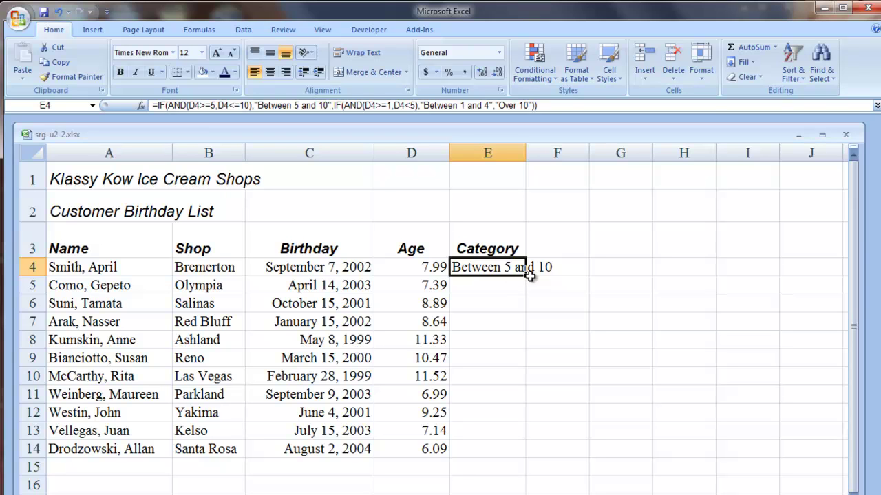
# Step: Fill the E4 Category formula down through E14
pyautogui.moveTo(527, 276); pyautogui.dragTo(521, 451)
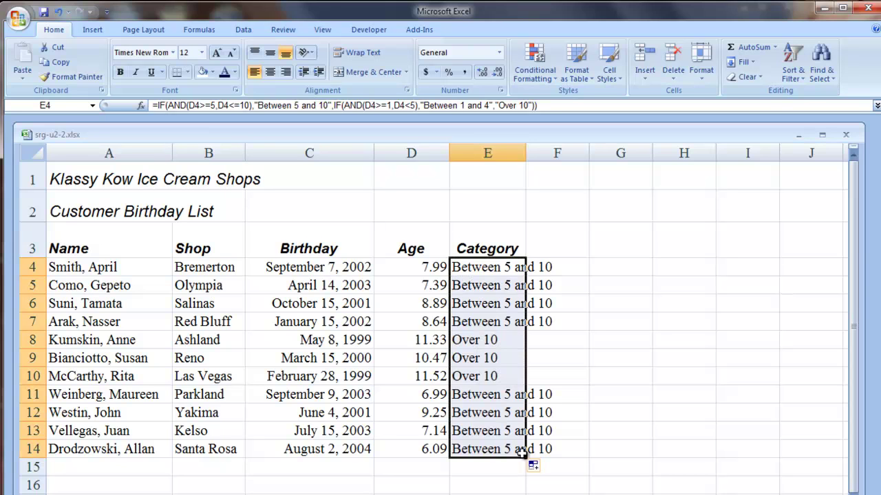